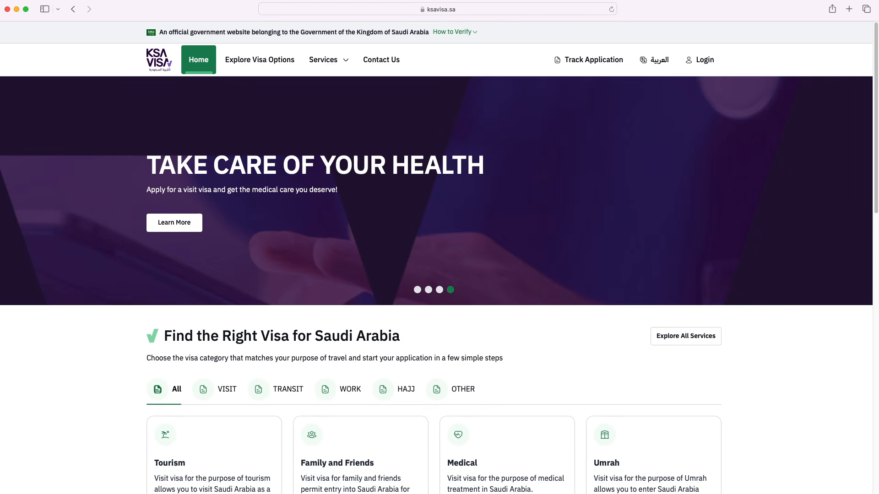
Open the details of the Electronic Travel Authorization from the Other category of the visa options
scroll(356, 466, down, 5)
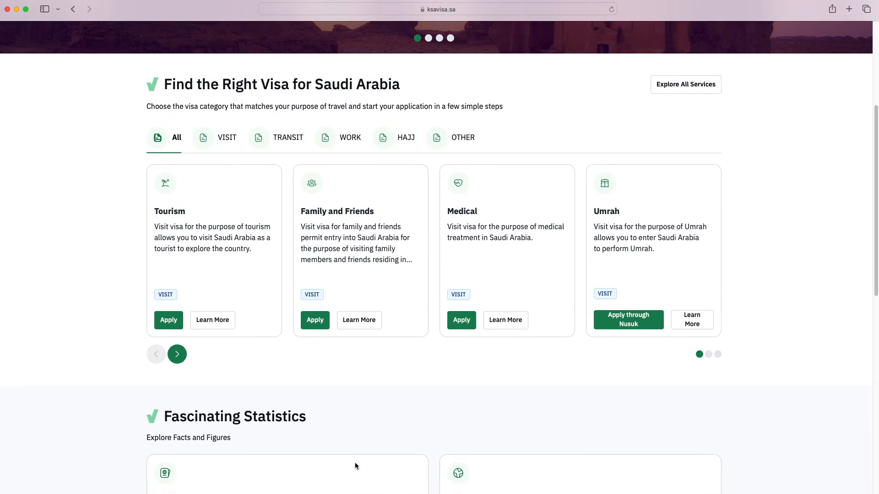
scroll(355, 466, down, 3)
scroll(355, 466, up, 8)
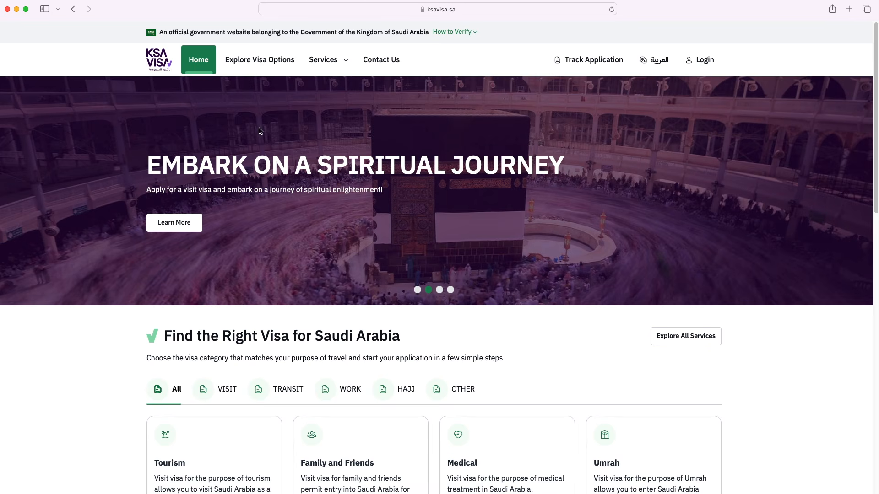
click(273, 68)
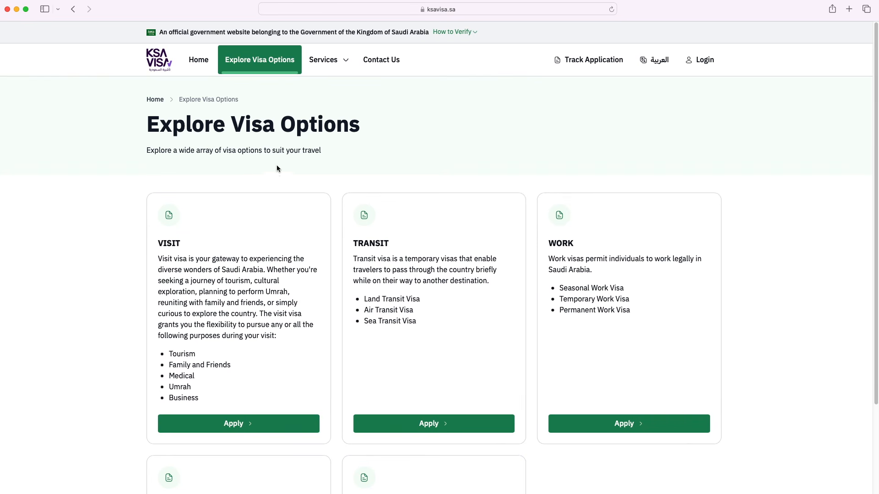
scroll(277, 166, down, 7)
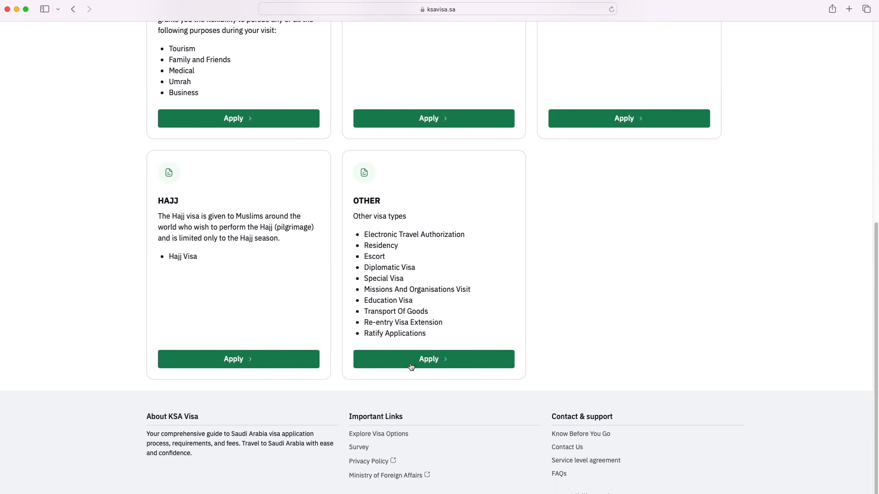
click(438, 366)
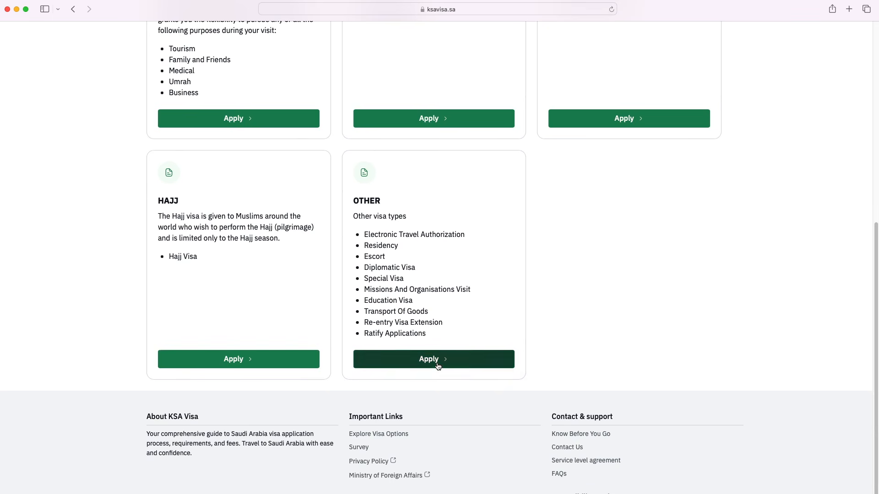
scroll(438, 363, down, 5)
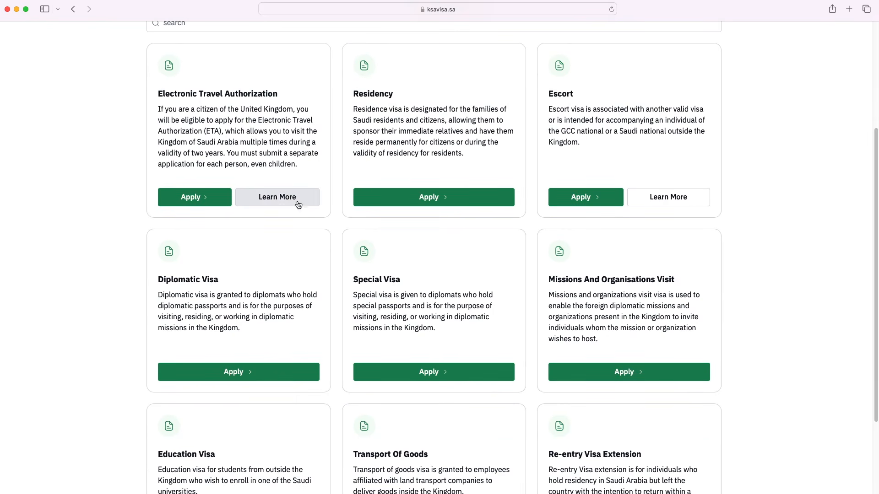
click(212, 199)
Examine the Electronic Travel Authorization's service requirements, application steps and FAQs, including the answer on performing Umrah
scroll(473, 246, down, 2)
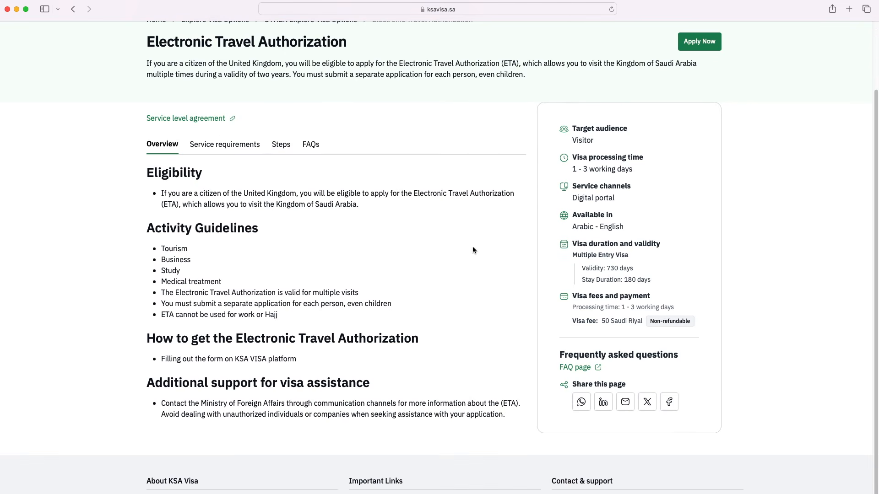
click(254, 149)
click(282, 148)
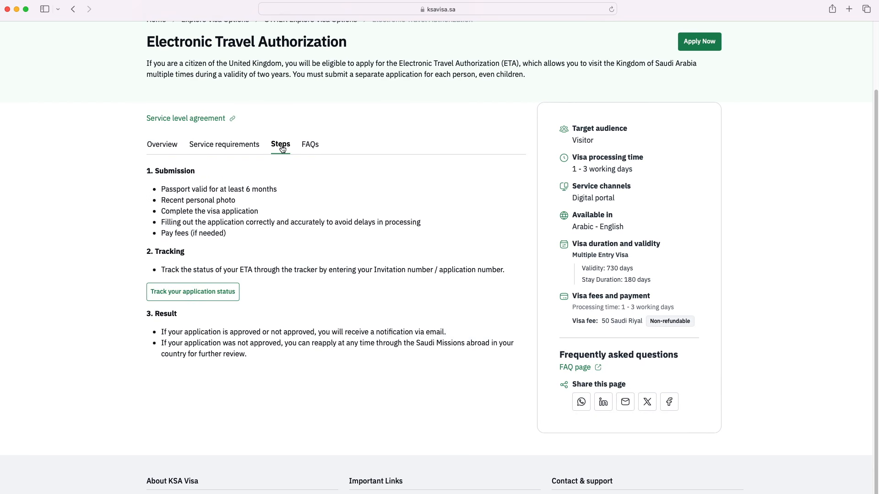
click(310, 145)
click(344, 230)
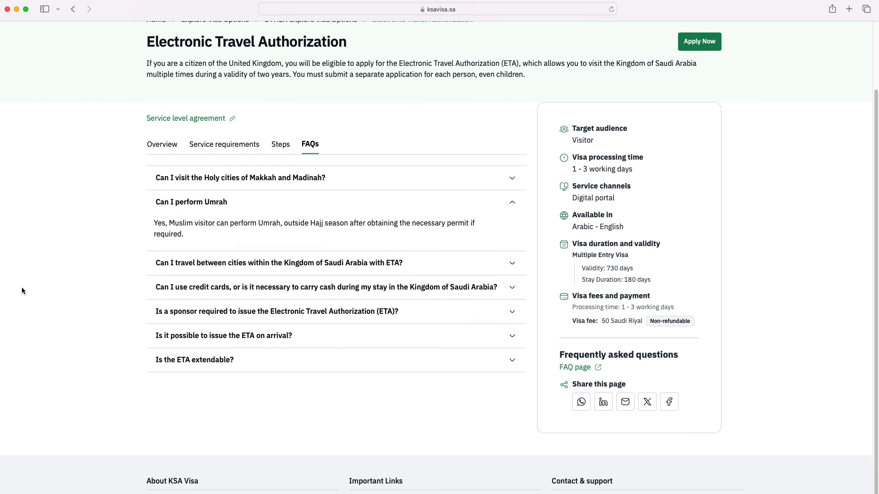
click(224, 336)
Start the visa application and choose Multiple entries, a visa period of 730 and a duration of stay of 180
click(699, 41)
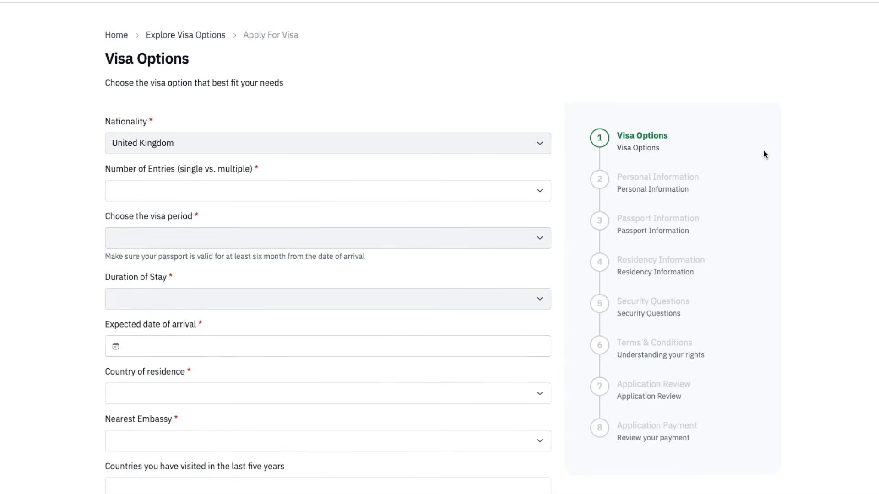
click(502, 196)
click(496, 214)
click(480, 238)
click(474, 257)
scroll(473, 261, down, 1)
click(473, 263)
click(474, 277)
Set the expected date of arrival to 8/31/2026
scroll(458, 275, down, 4)
click(239, 113)
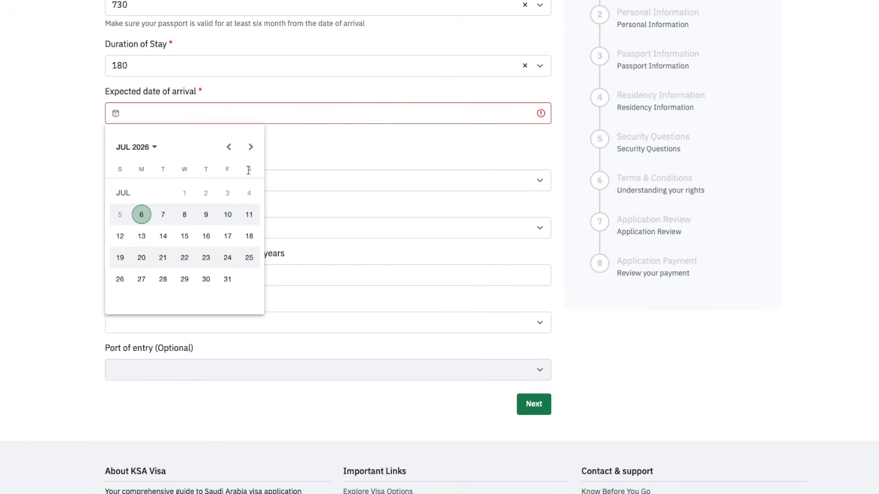
click(250, 147)
click(141, 301)
click(200, 161)
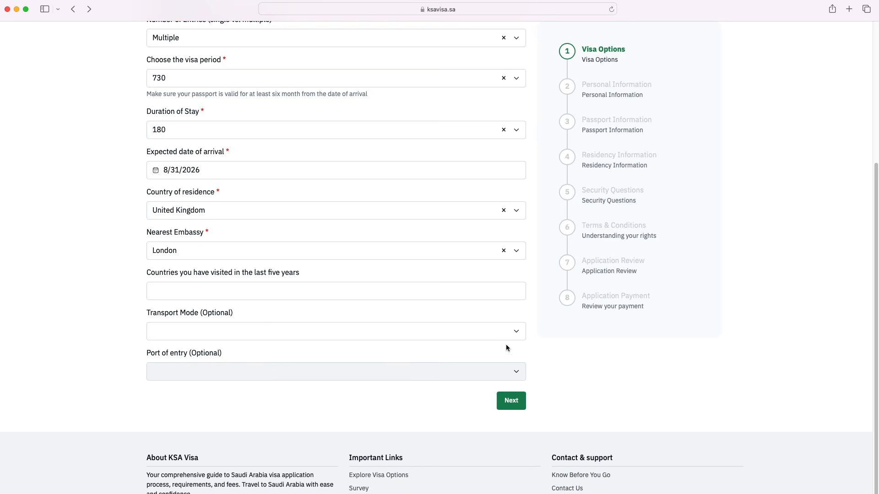
Set the transport mode to By Air and look through the available ports of entry and visited-country options
click(507, 337)
click(458, 351)
click(439, 370)
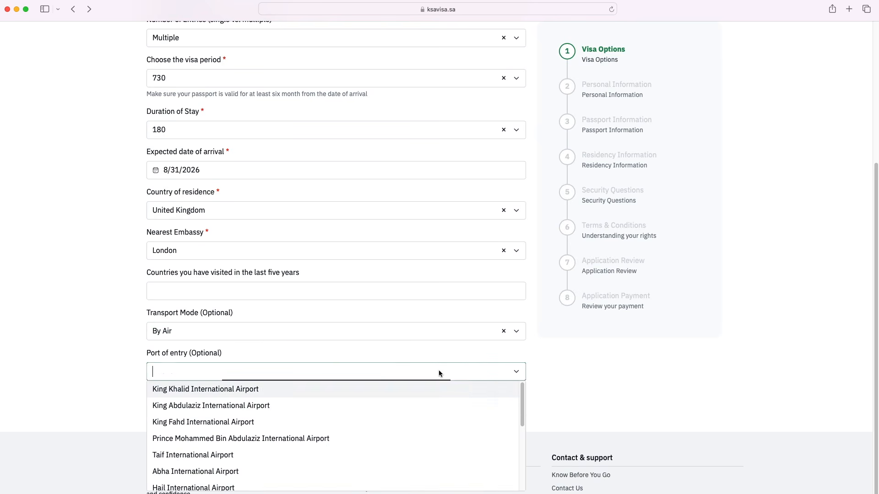
scroll(377, 414, down, 5)
scroll(379, 423, up, 3)
scroll(379, 423, up, 5)
click(258, 293)
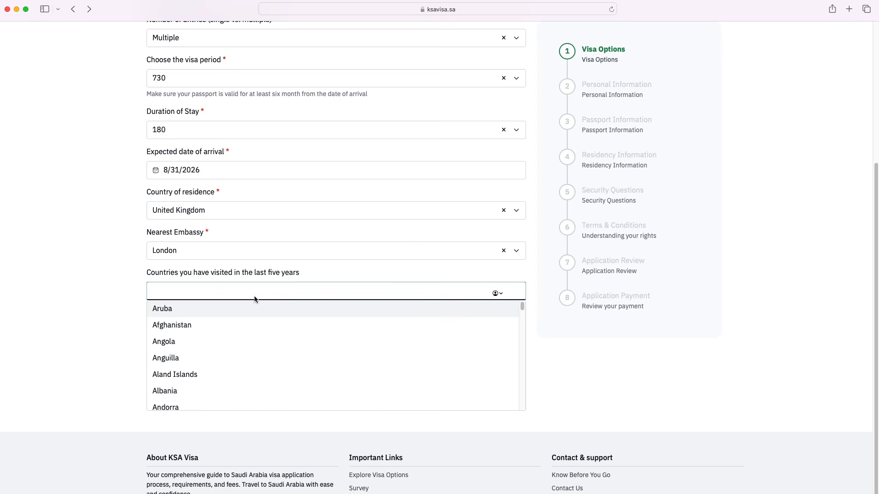
click(81, 278)
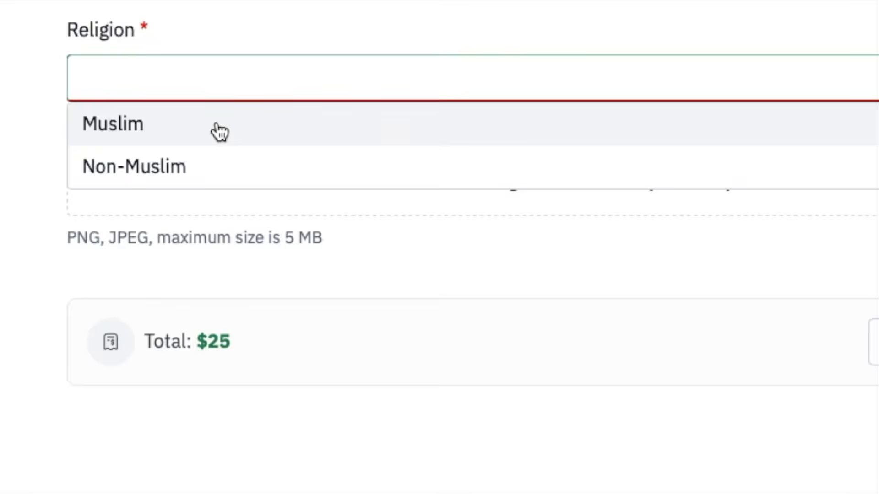
Set the religion to Muslim and answer Yes to performing Umrah
click(216, 125)
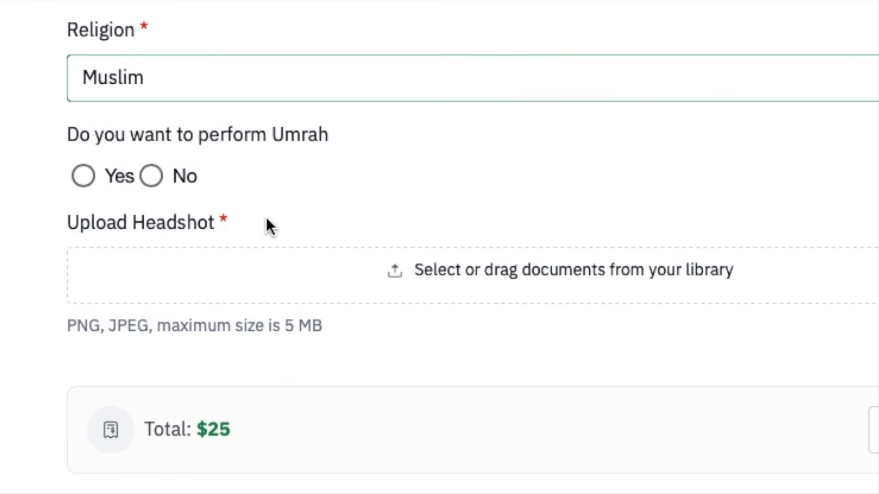
click(82, 176)
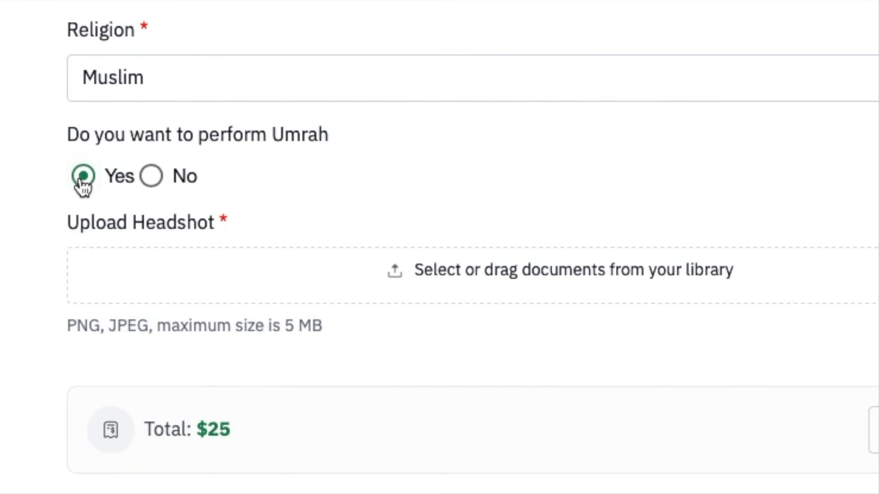
Crop the uploaded headshot closer around the head, zoom the photo out slightly, and confirm it
scroll(49, 201, down, 3)
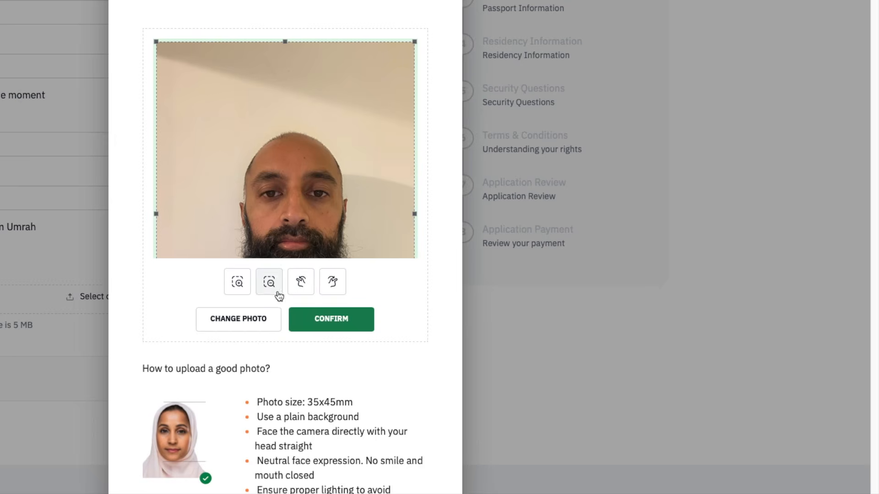
drag(156, 42, 216, 122)
drag(291, 181, 276, 171)
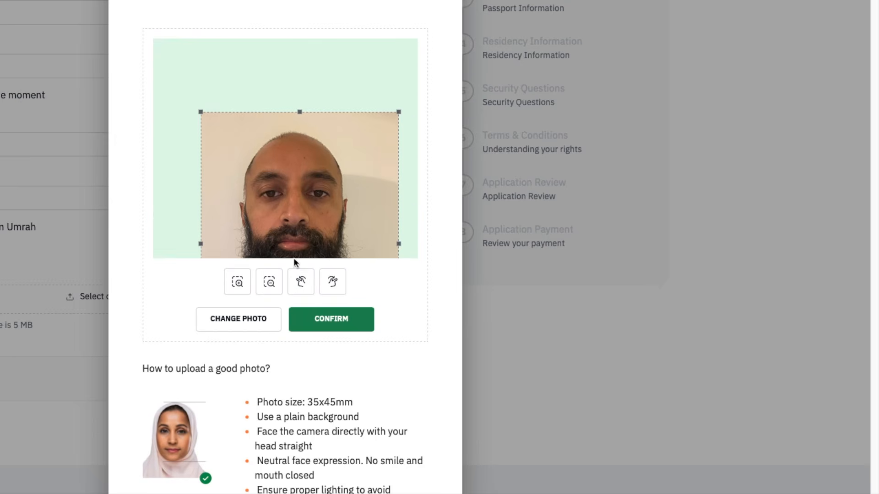
click(274, 285)
click(273, 285)
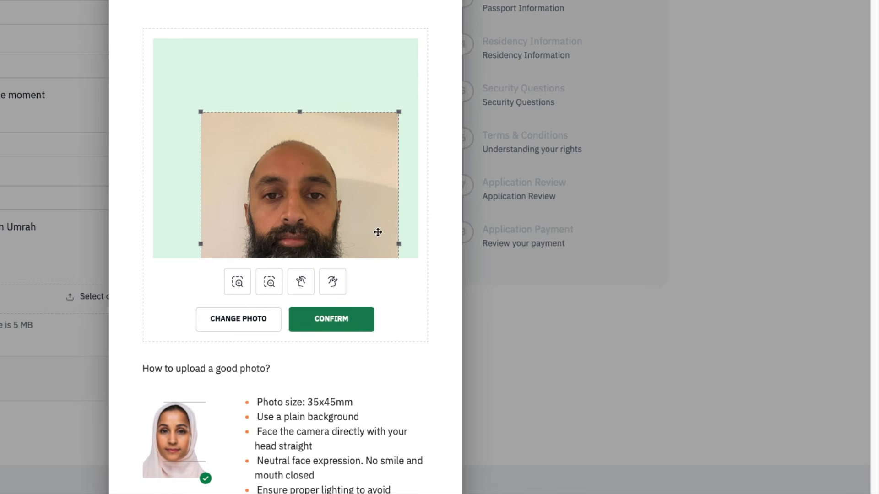
click(337, 322)
scroll(517, 380, down, 2)
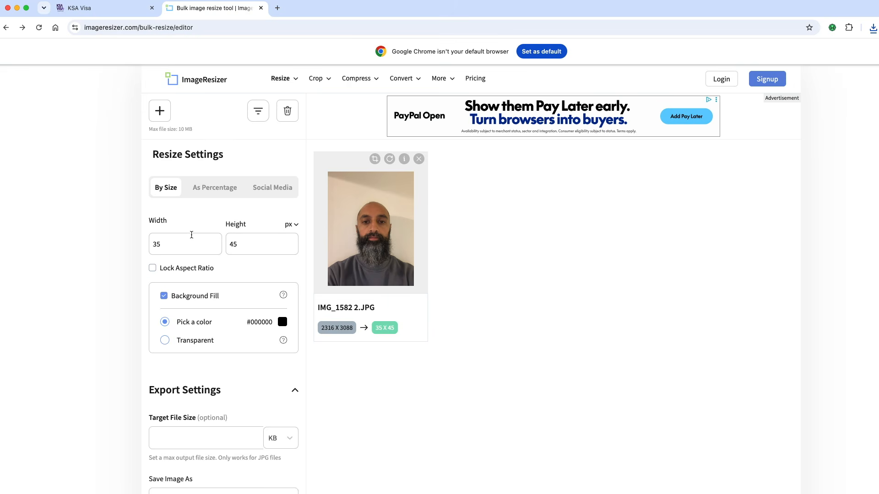
Switch to ImageResizer and open the width value in the headshot's resize settings for editing
double_click(188, 246)
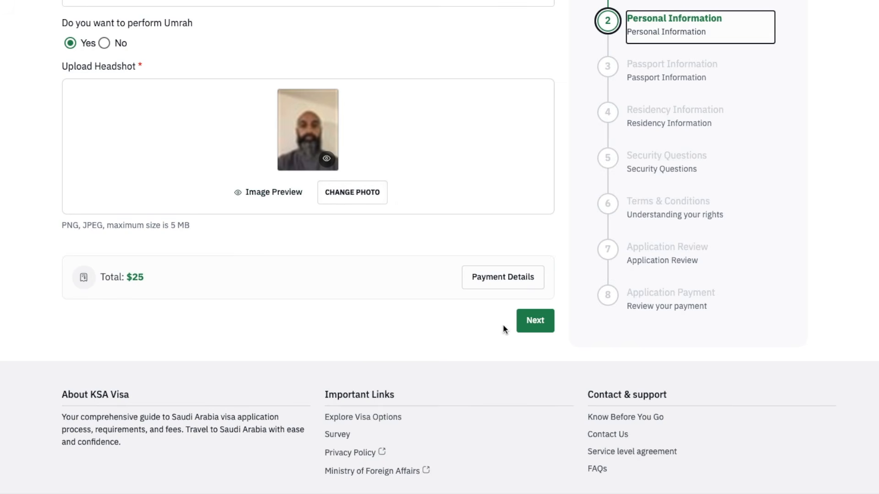
Continue the KSA Visa application to the passport information and upload the my-passport PNG image
click(536, 321)
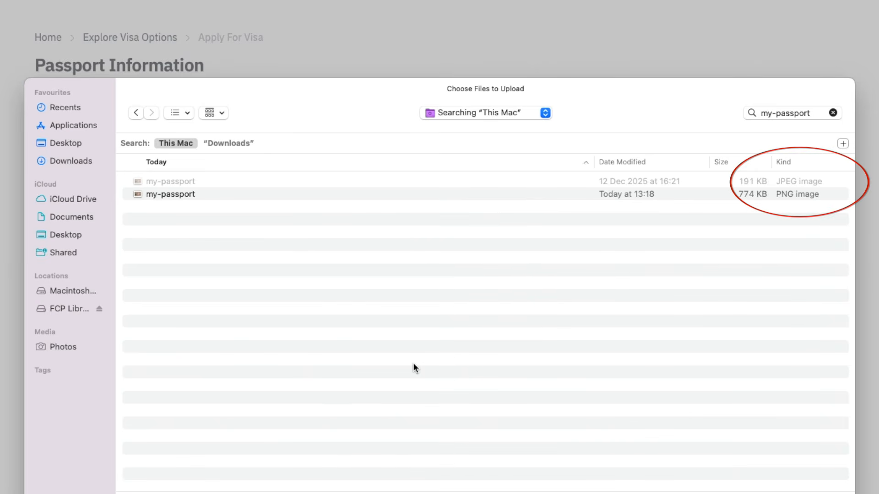
click(200, 196)
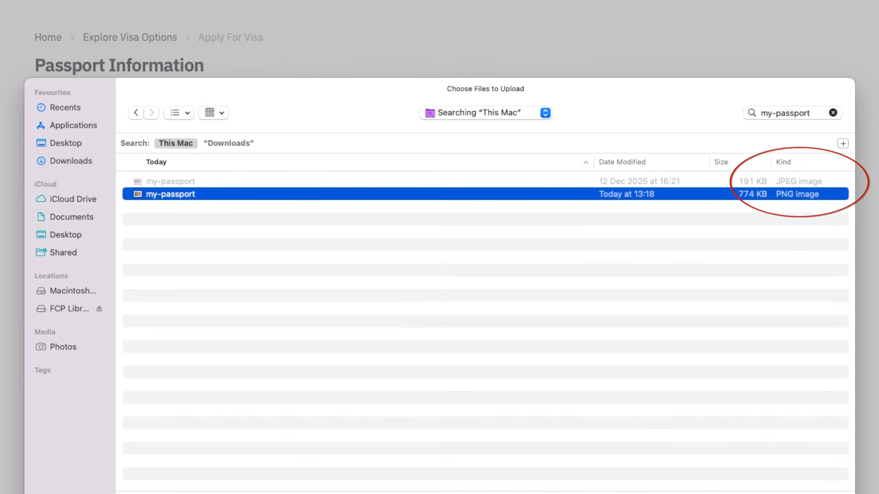
key(Return)
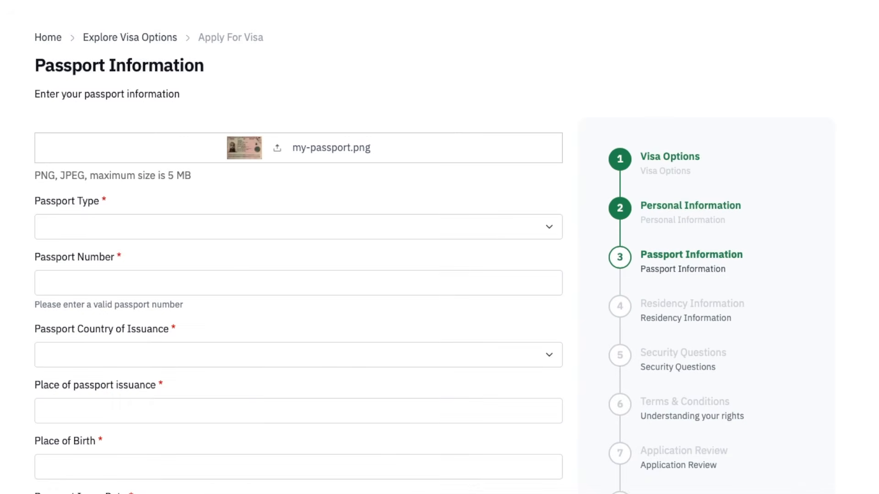
Set the passport type to Normal and open the City field of the residency information for entry
click(443, 228)
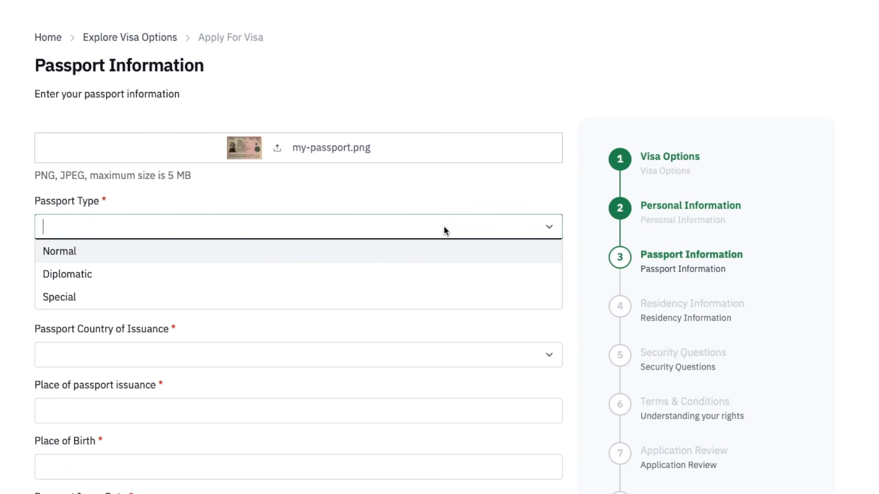
click(434, 253)
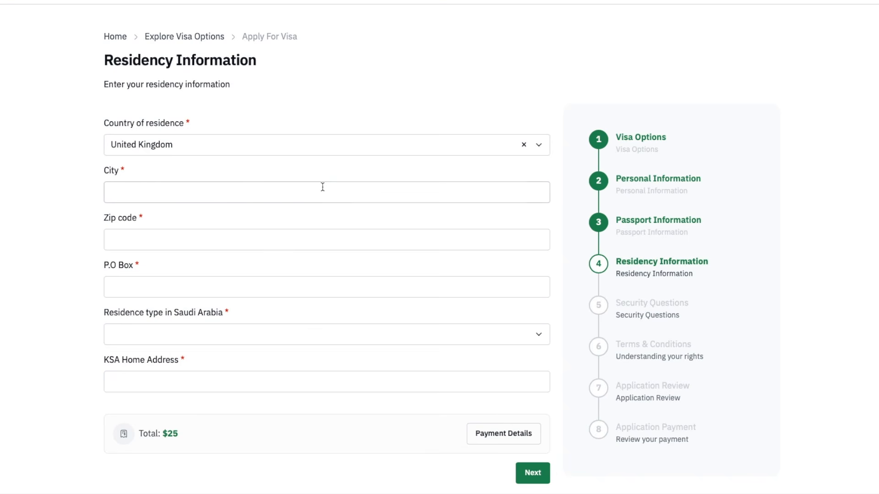
click(336, 192)
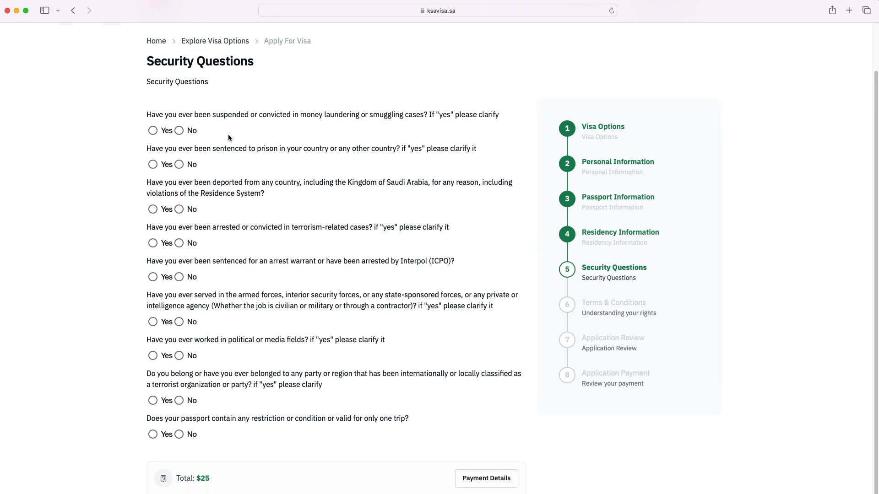
Answer No to all nine security questions and continue to the terms and conditions
click(179, 130)
click(179, 164)
click(179, 210)
click(179, 243)
click(179, 277)
click(179, 322)
click(178, 355)
scroll(180, 357, down, 3)
click(179, 350)
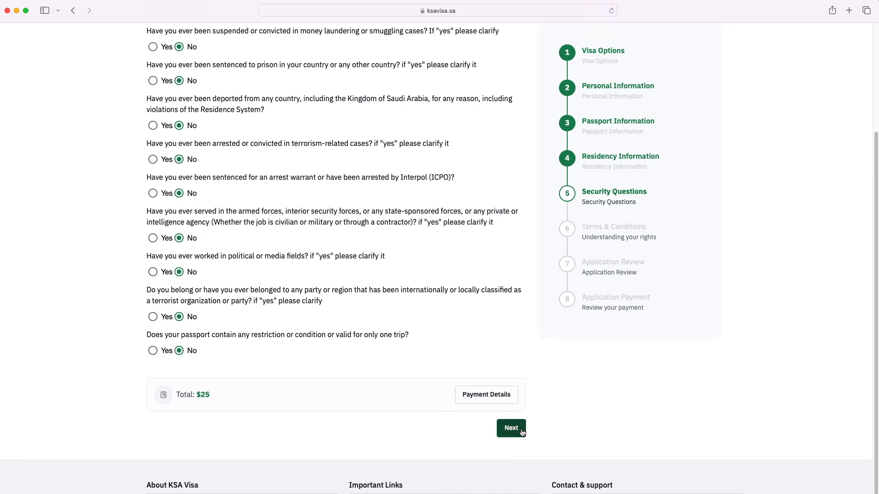
click(511, 428)
Go through the terms and conditions, agree to the instructions and the Privacy Policy, and continue
scroll(524, 380, down, 5)
scroll(524, 381, down, 15)
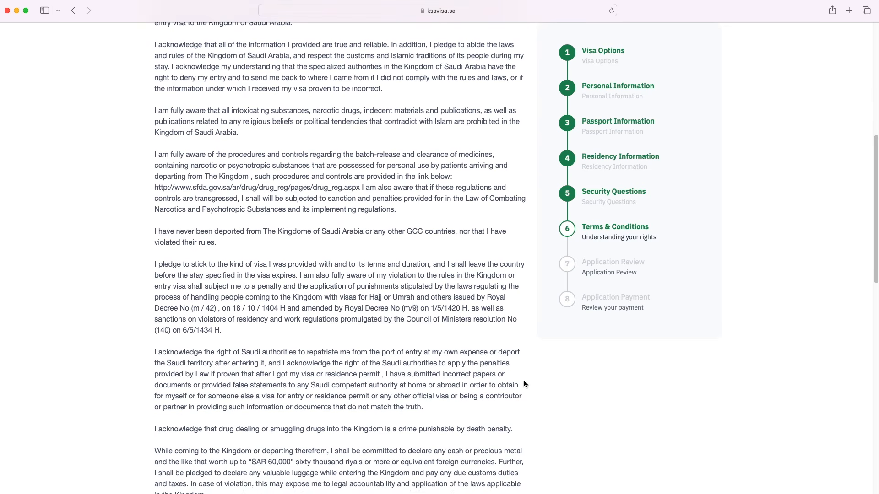
scroll(523, 383, down, 15)
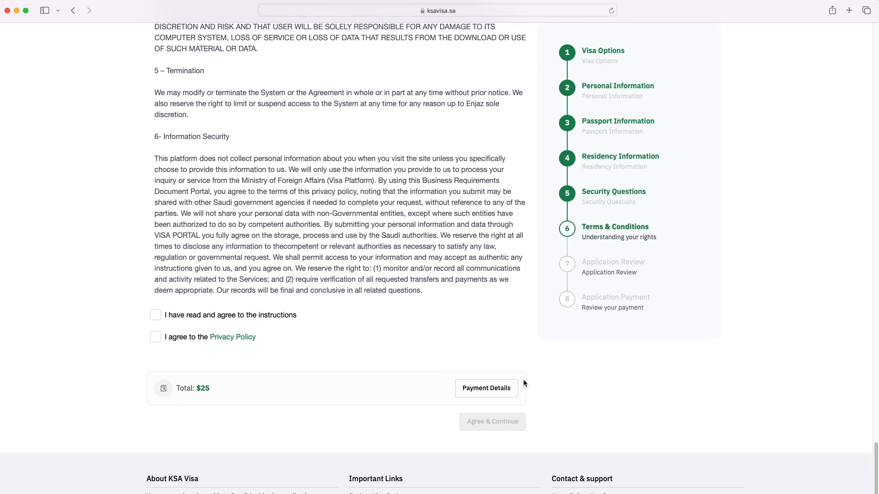
click(156, 315)
click(156, 337)
click(492, 422)
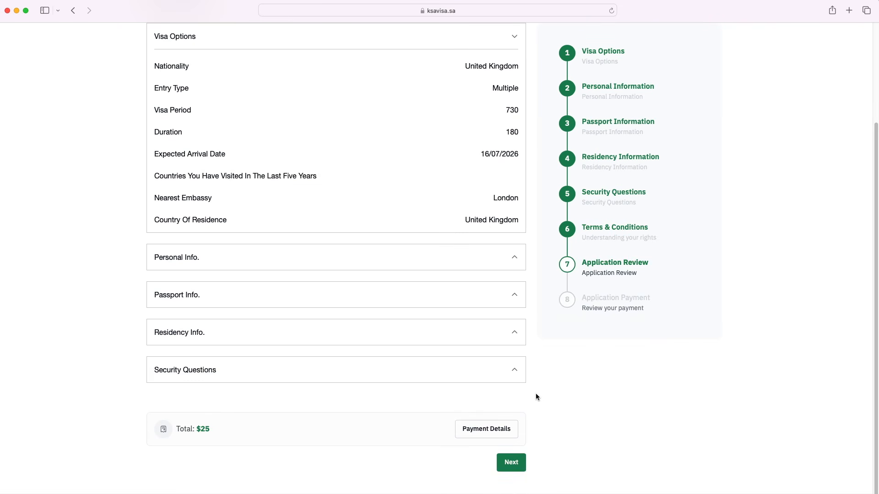
Finalize the reviewed application and proceed to its payment
scroll(535, 394, down, 3)
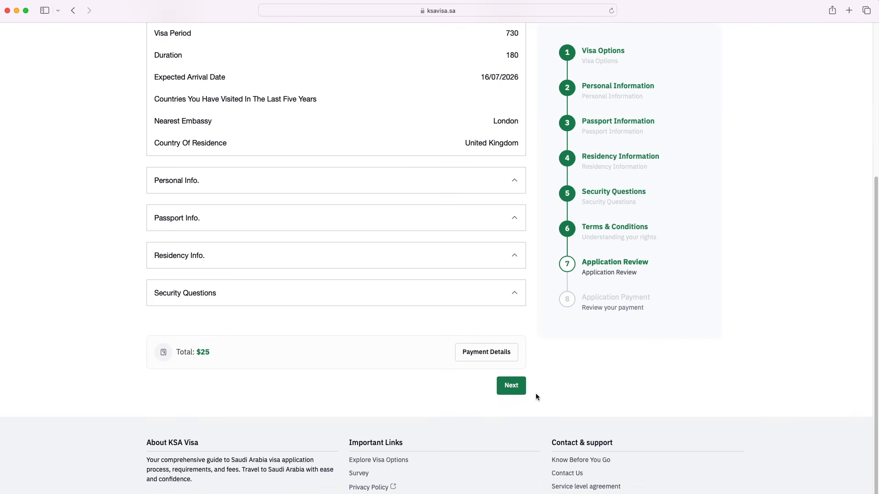
click(511, 386)
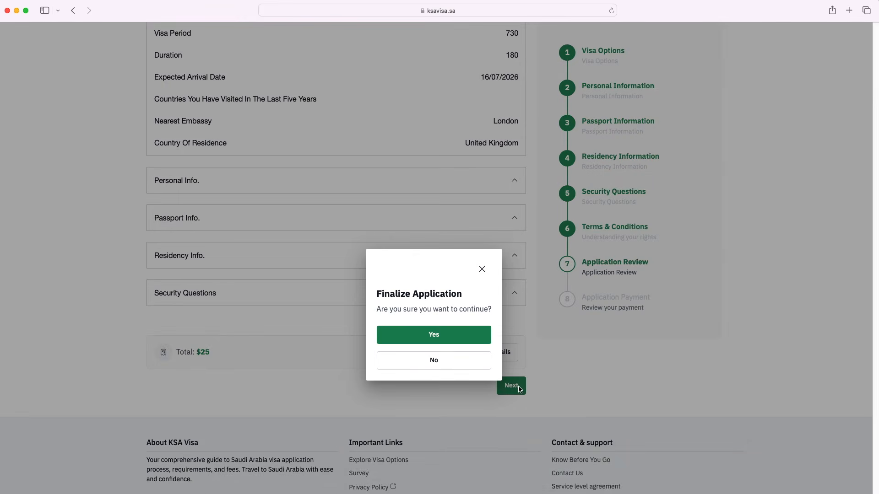
click(449, 335)
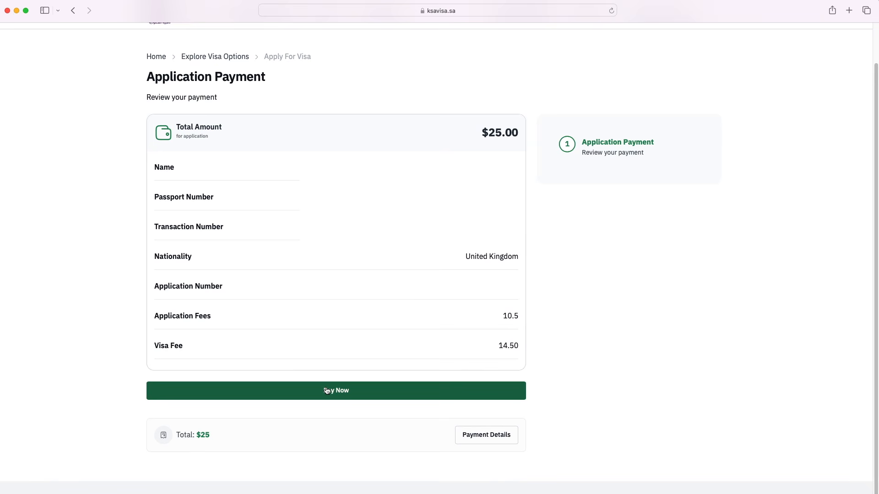
Pay the application's total fee of $25 through the bank and return to the home page
click(327, 390)
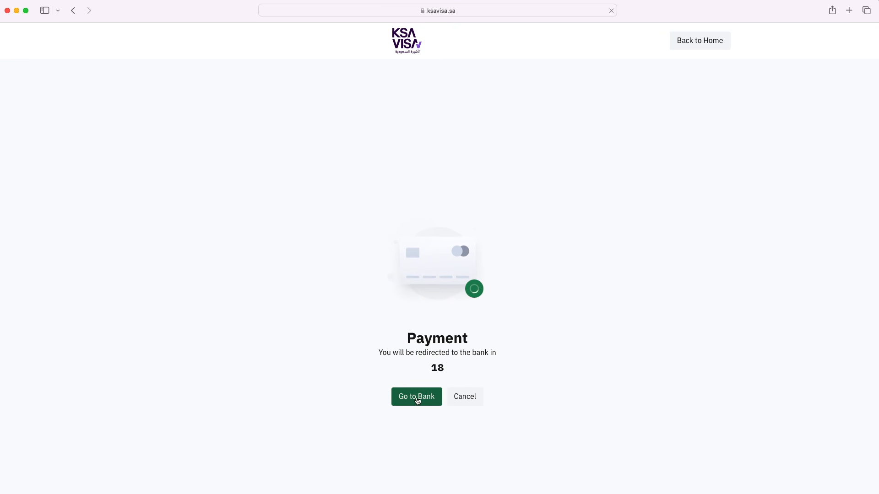
click(416, 398)
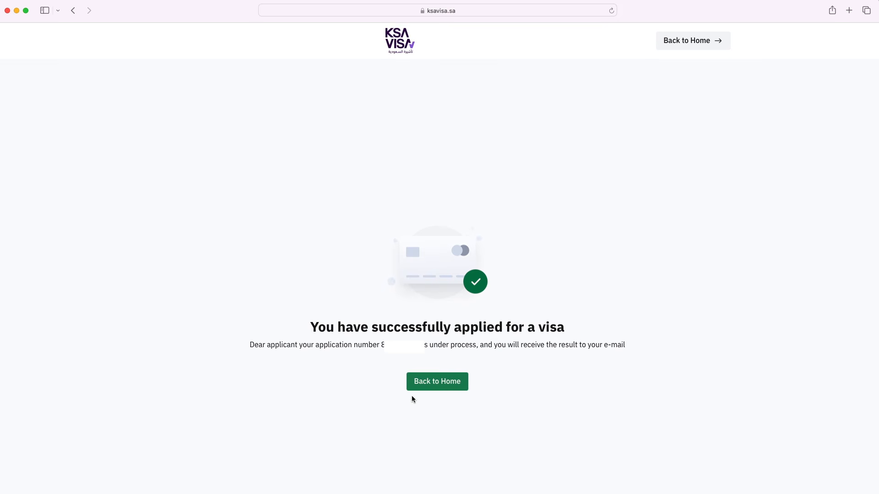
click(430, 387)
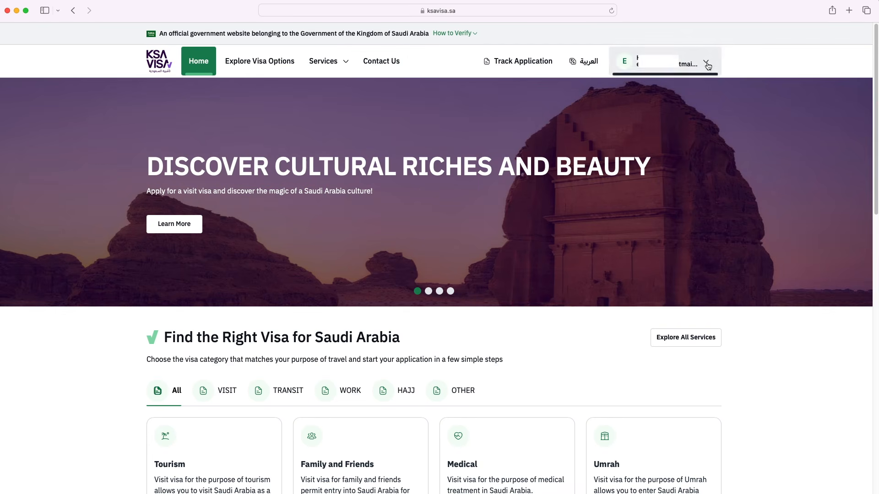
Open the account's list of visa applications and check the status of the newly submitted Electronic Travel Authorization
click(707, 65)
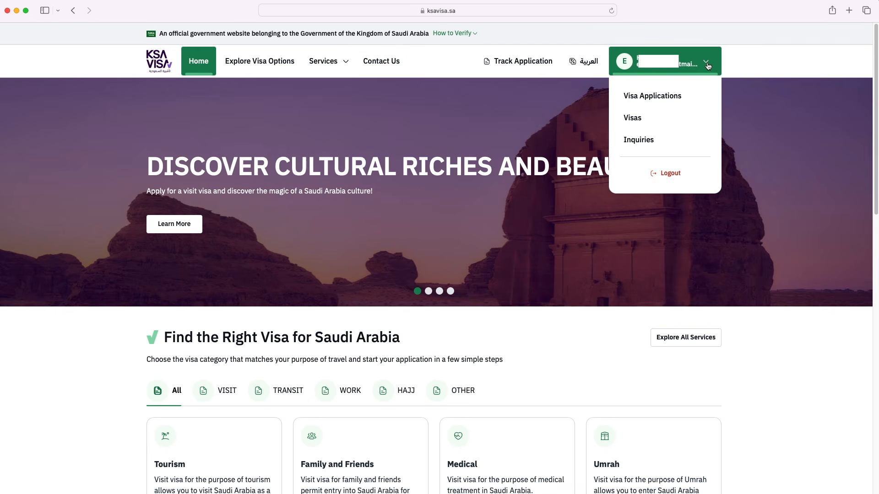
click(671, 97)
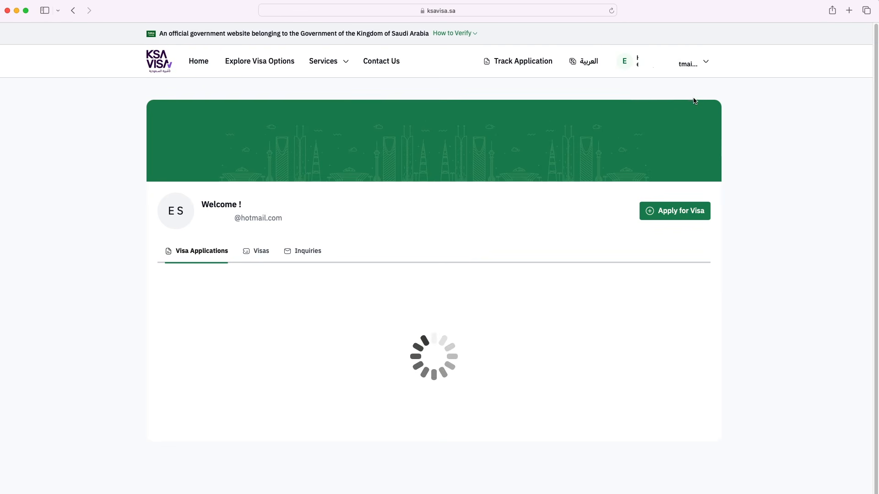
click(272, 230)
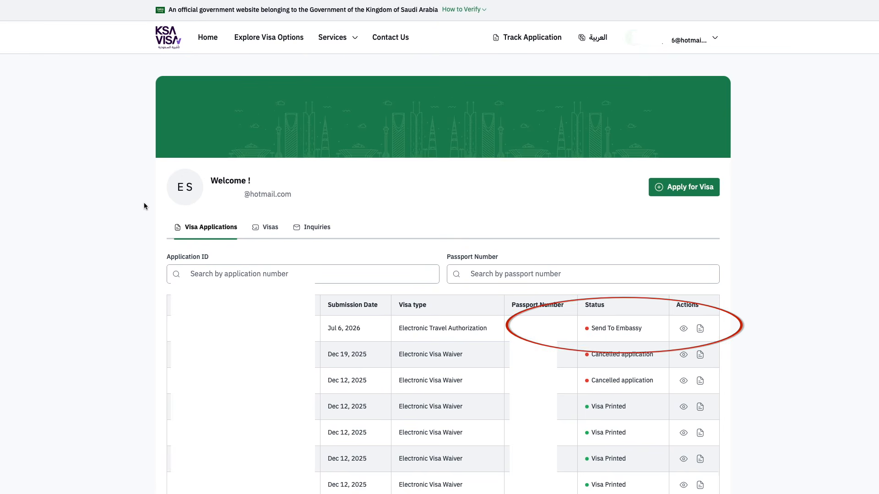
click(314, 228)
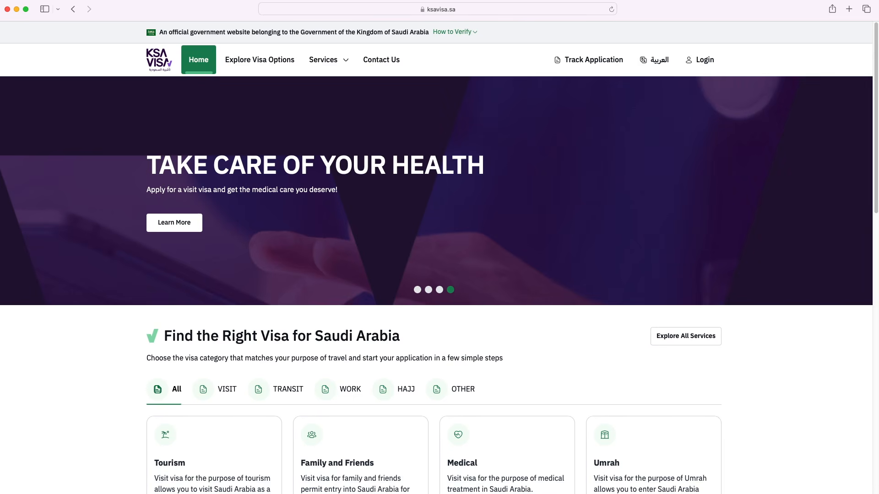
Look over the visa categories on the home page, and review all visa types listed under Explore Visa Options
scroll(355, 462, down, 5)
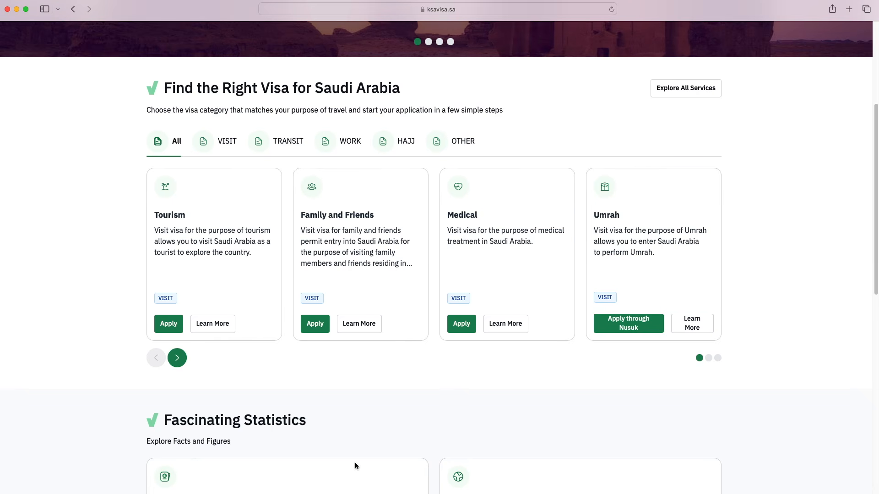
scroll(356, 465, down, 3)
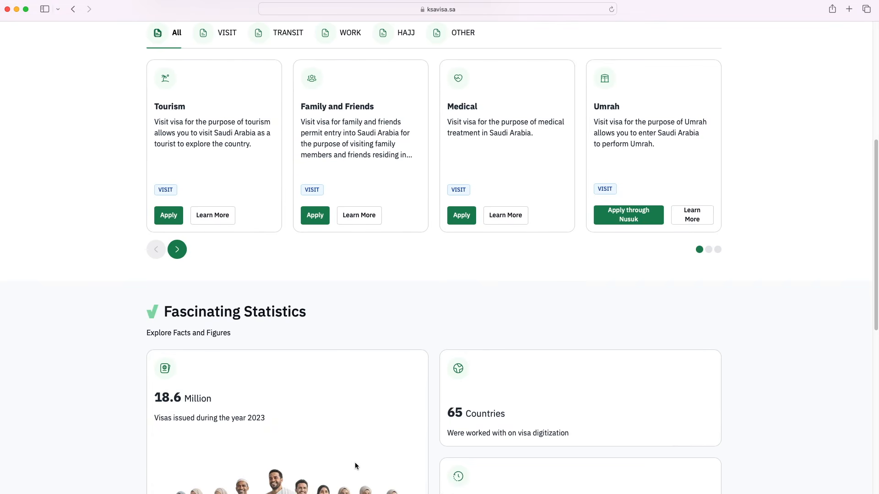
scroll(356, 463, up, 8)
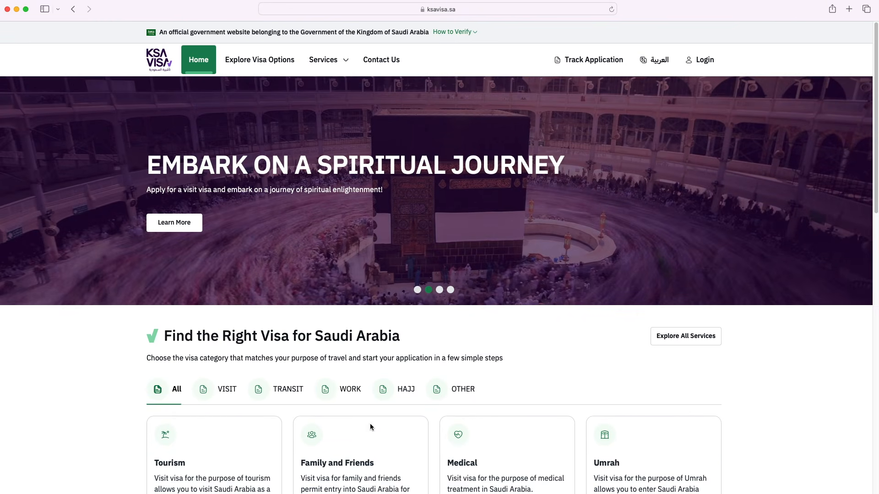
click(273, 68)
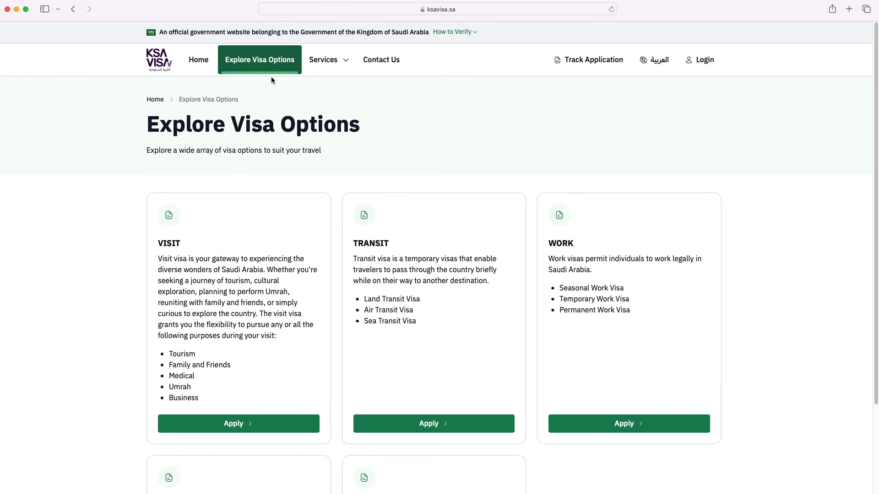
scroll(278, 165, down, 3)
scroll(278, 173, down, 4)
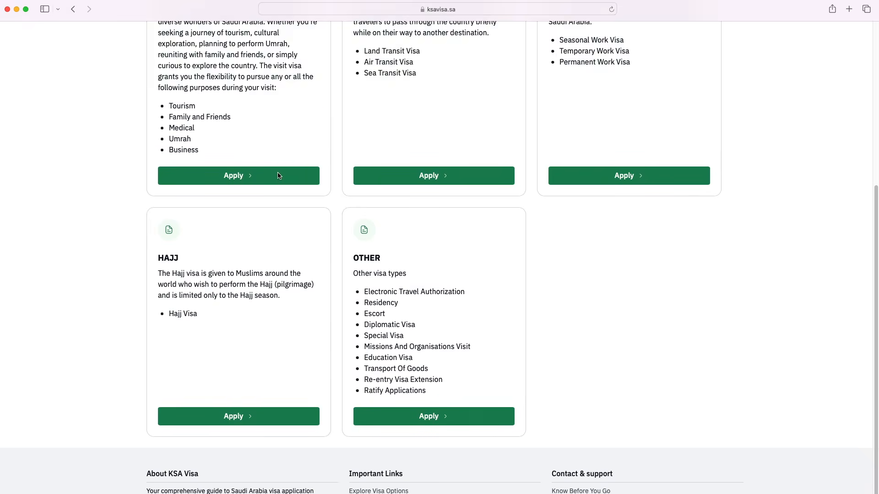